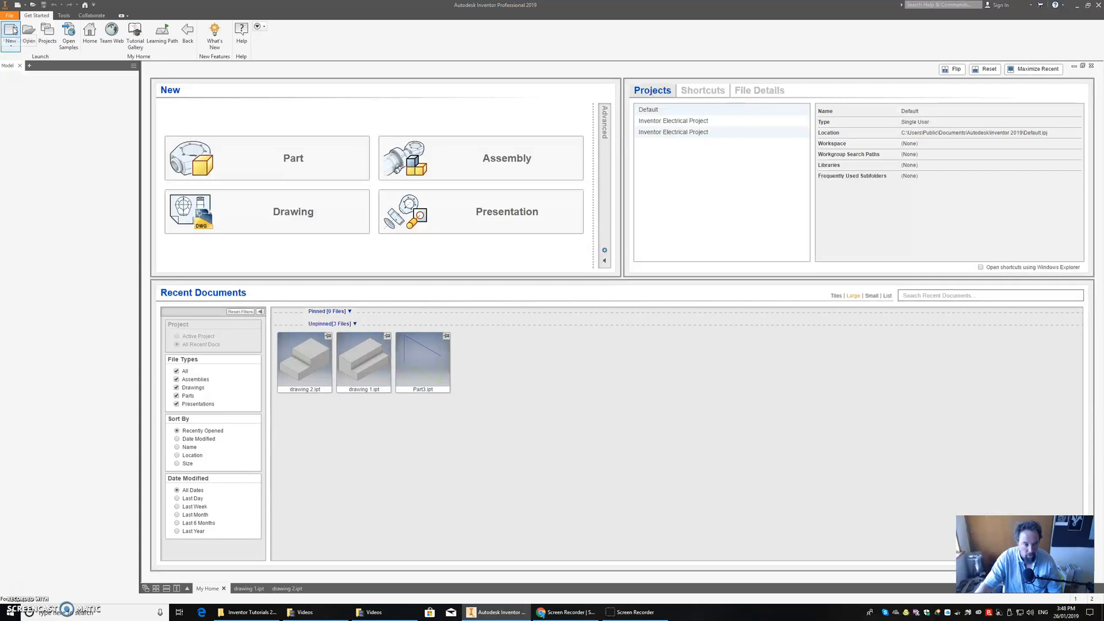
Create a new part from the metric Standard (mm).ipt template.
{"action": "left_click", "coordinate": [12, 30]}
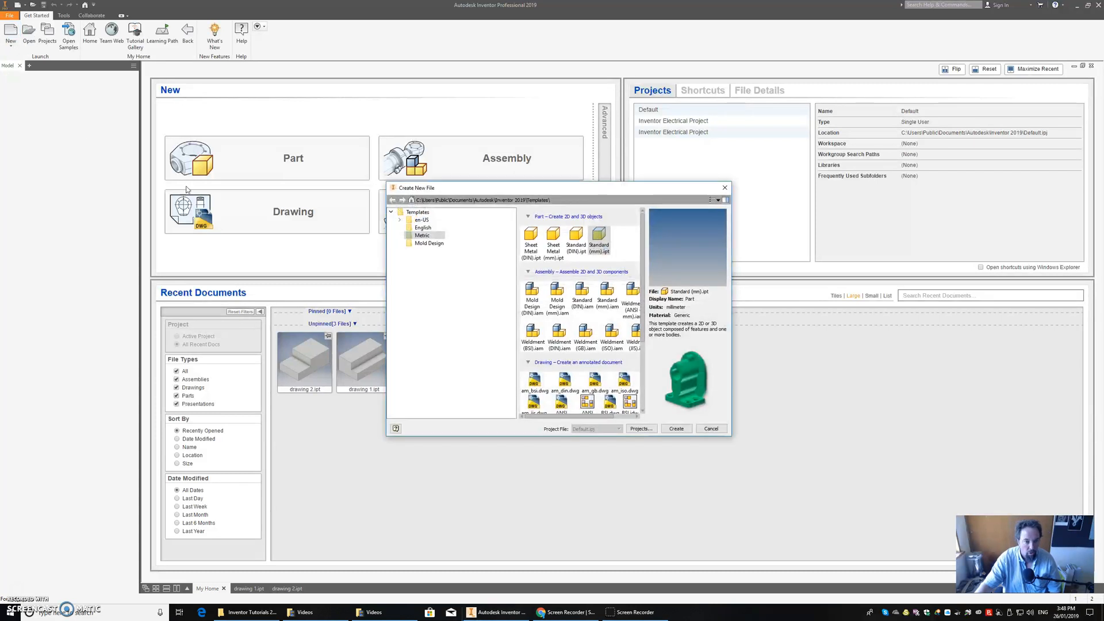
{"action": "left_click", "coordinate": [422, 235]}
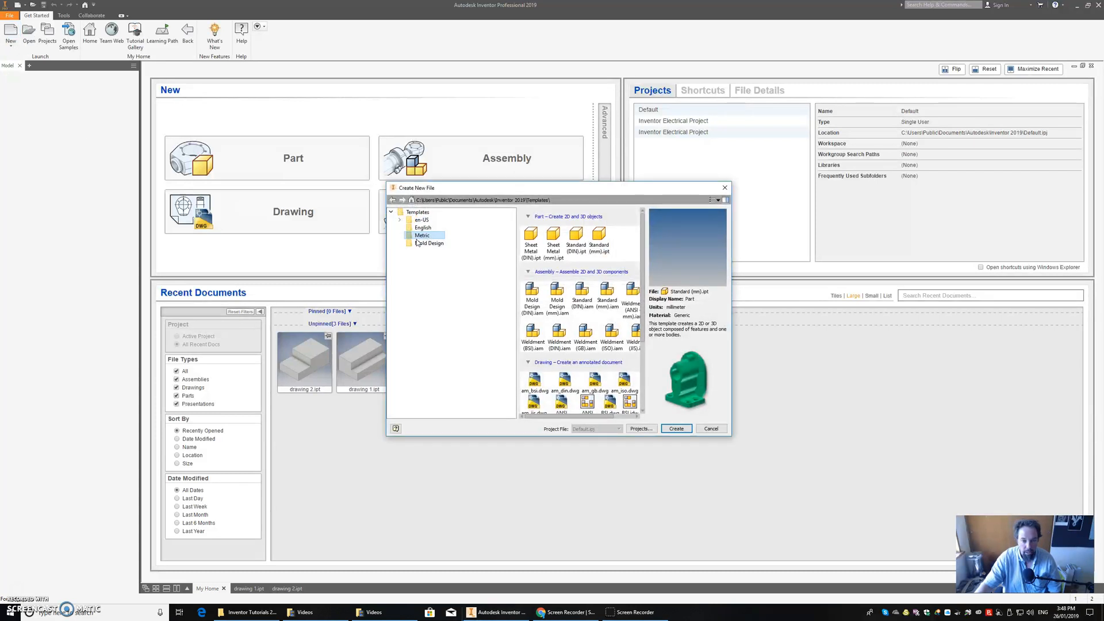
{"action": "left_click", "coordinate": [602, 240]}
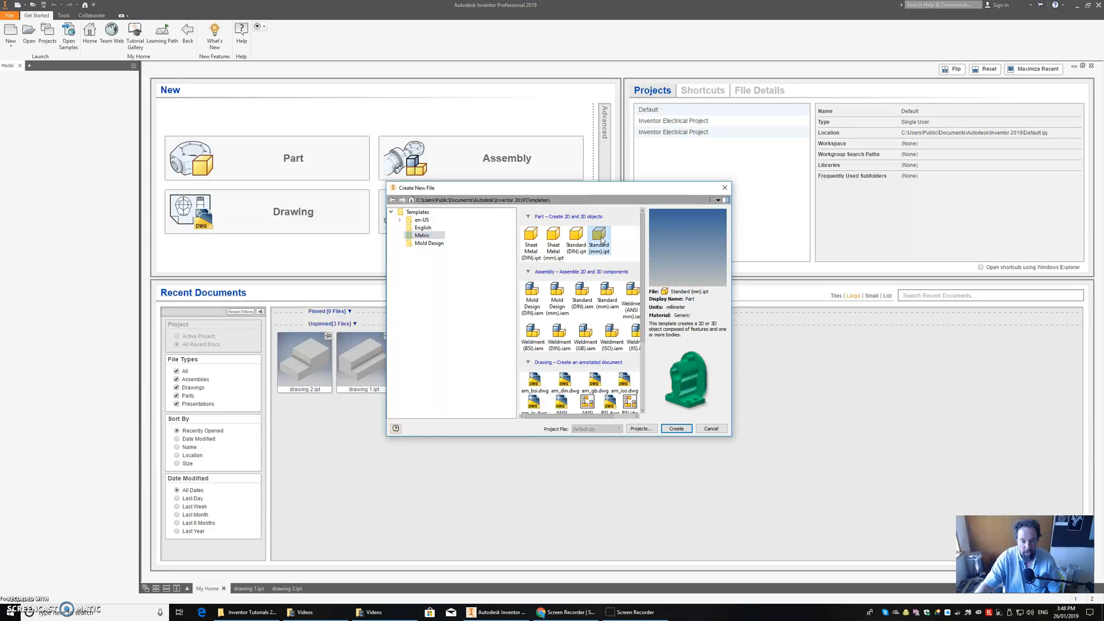
{"action": "left_click", "coordinate": [680, 429]}
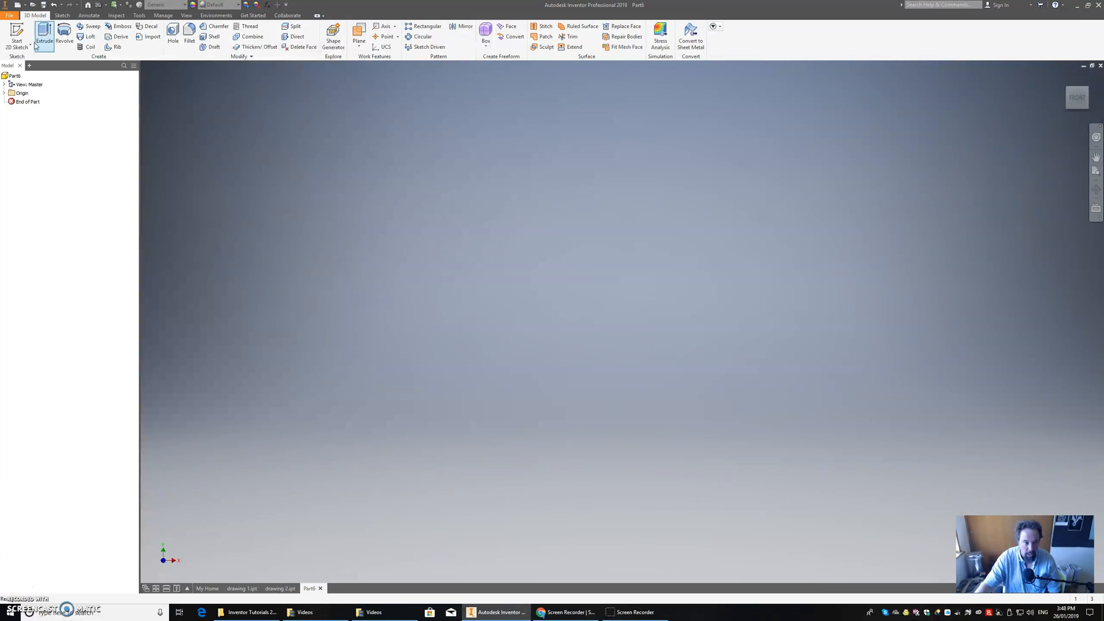
Sketch a rectangle 30 mm wide and 20 mm high on the XY plane from the origin, and finish the sketch.
{"action": "left_click", "coordinate": [16, 35]}
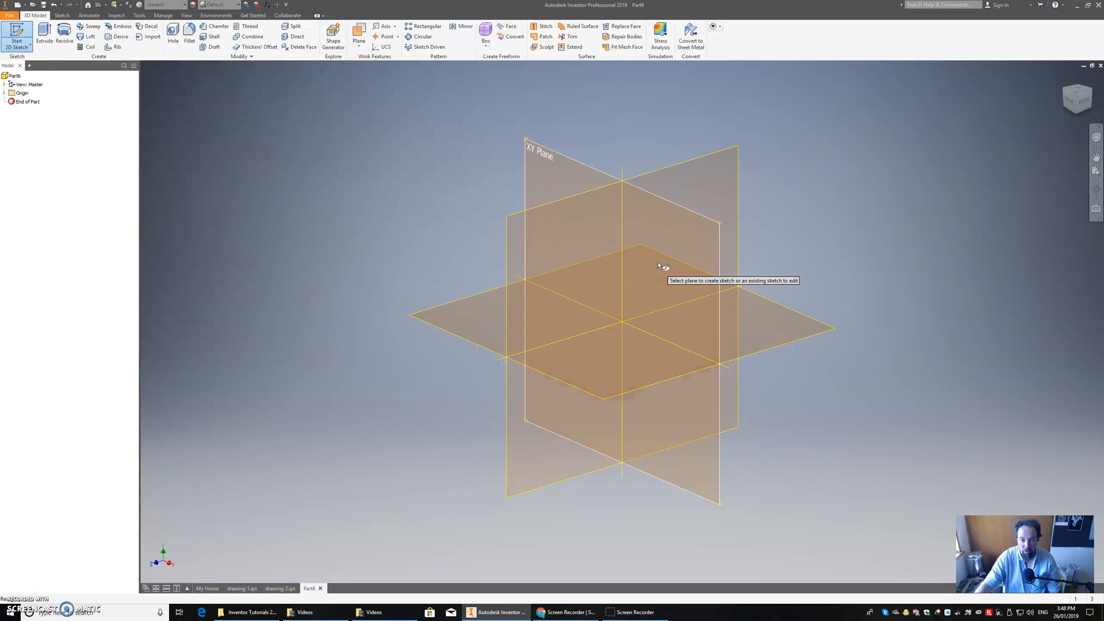
{"action": "left_click", "coordinate": [675, 254]}
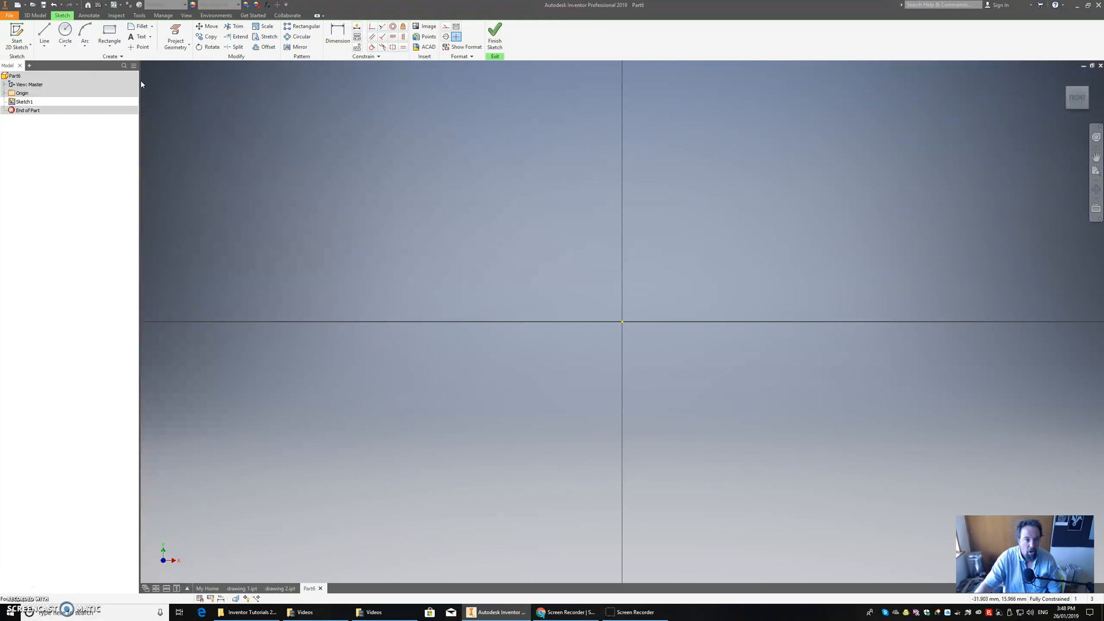
{"action": "left_click", "coordinate": [109, 32]}
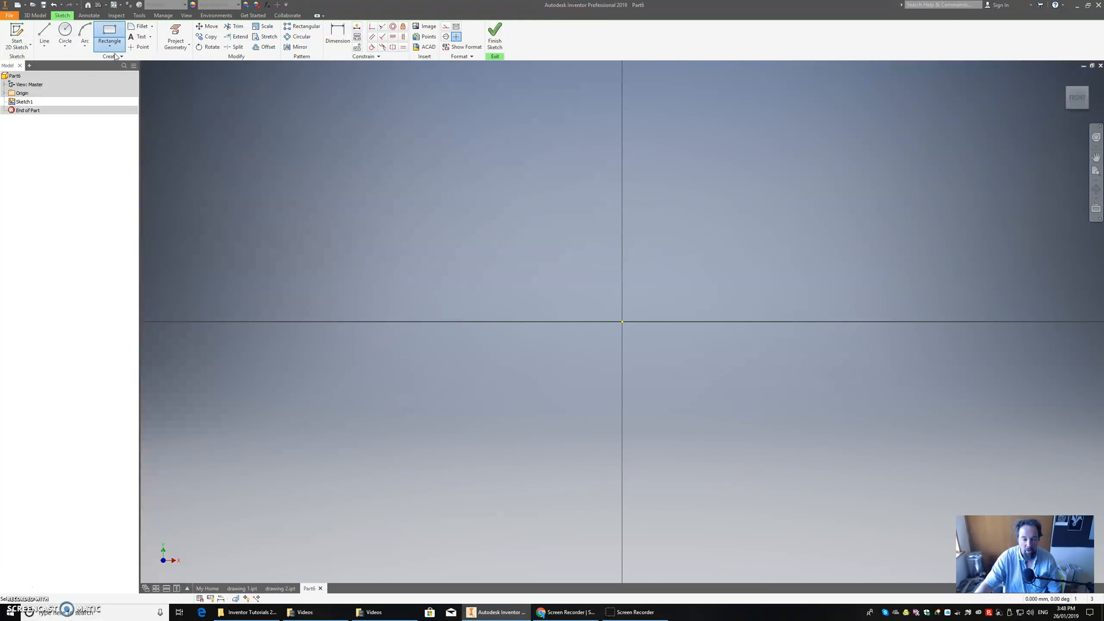
{"action": "left_click", "coordinate": [622, 322]}
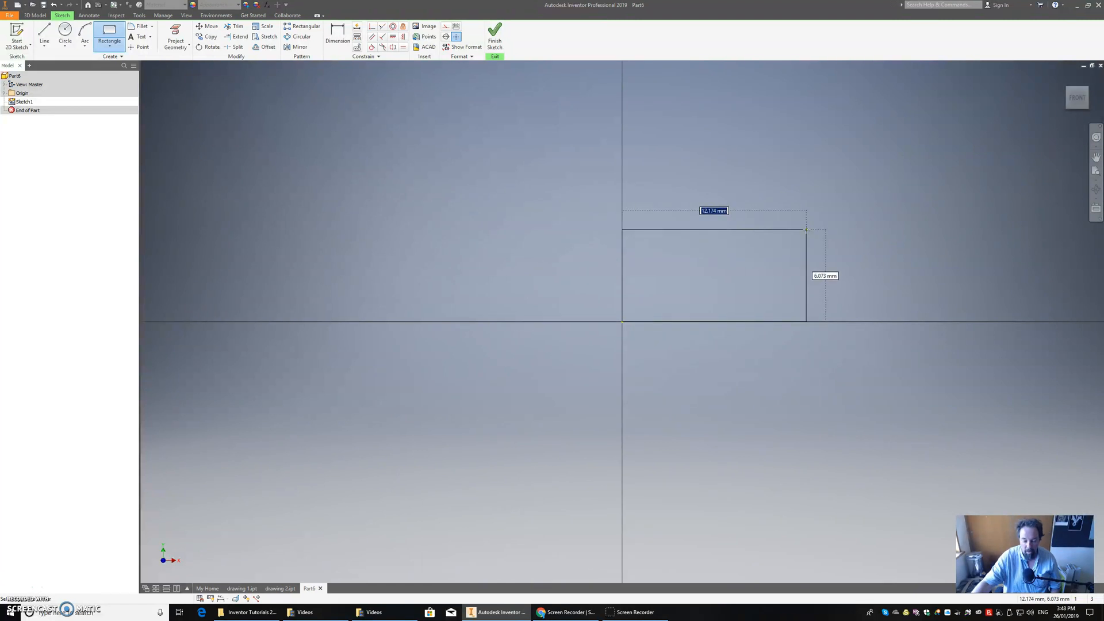
{"action": "type", "text": "30"}
{"action": "key", "text": "Tab"}
{"action": "type", "text": "20"}
{"action": "key", "text": "Return"}
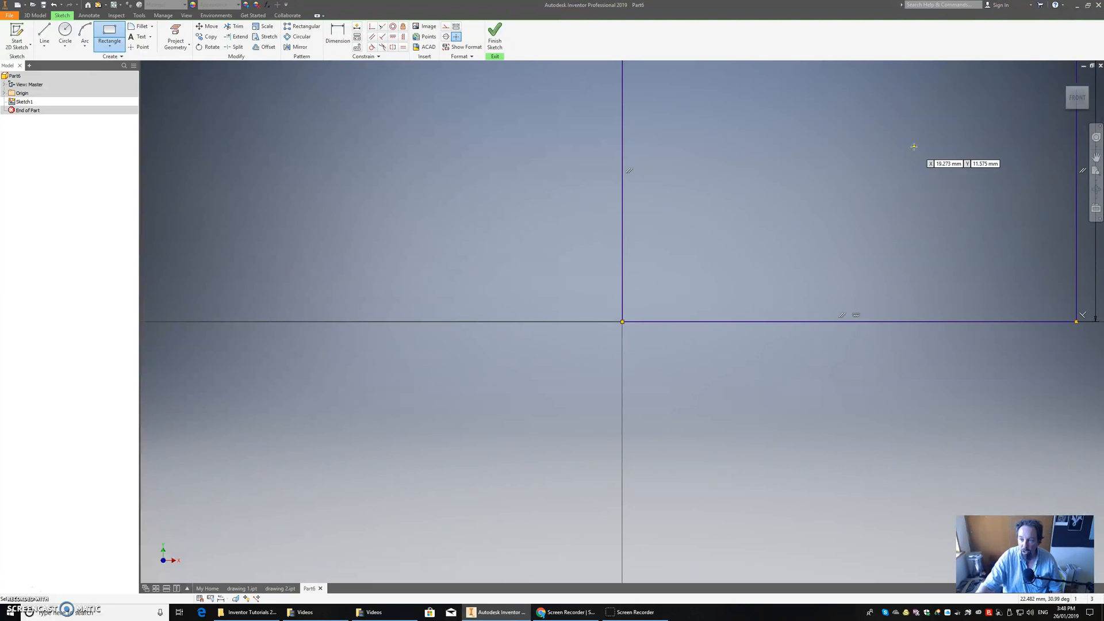
{"action": "left_click", "coordinate": [1079, 98]}
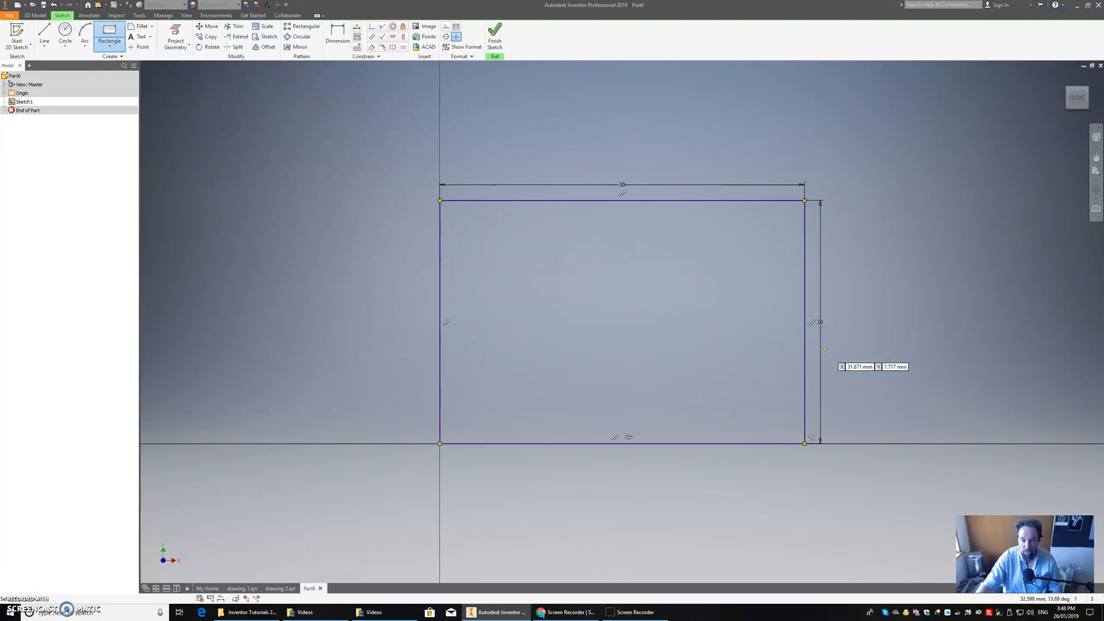
{"action": "left_click", "coordinate": [495, 38]}
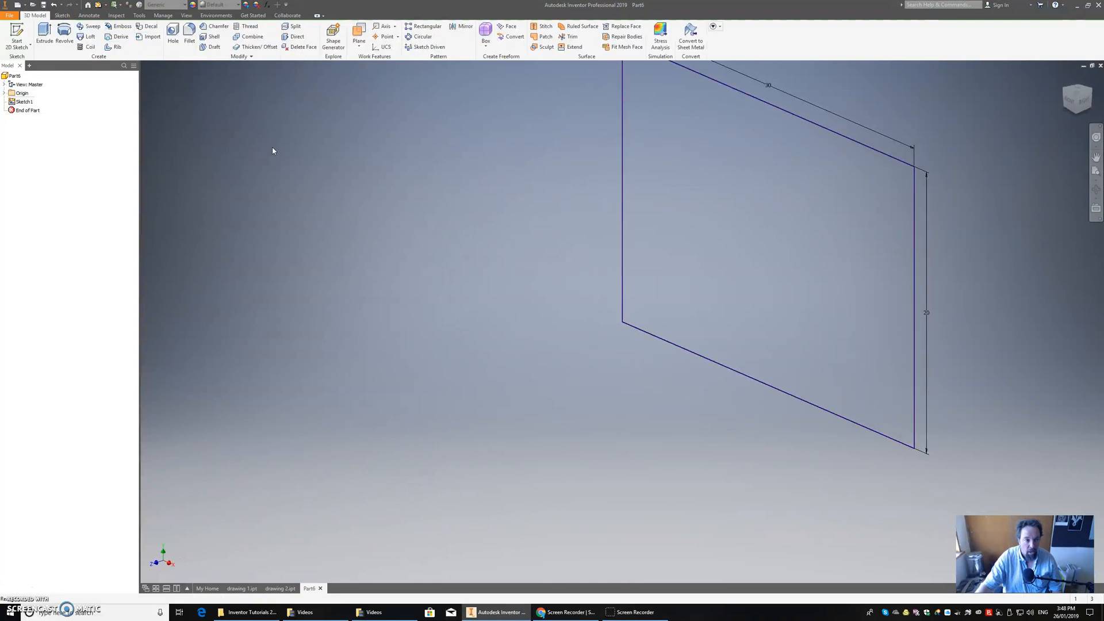
Extrude the rectangle 50 mm into a solid block.
{"action": "left_click", "coordinate": [45, 32]}
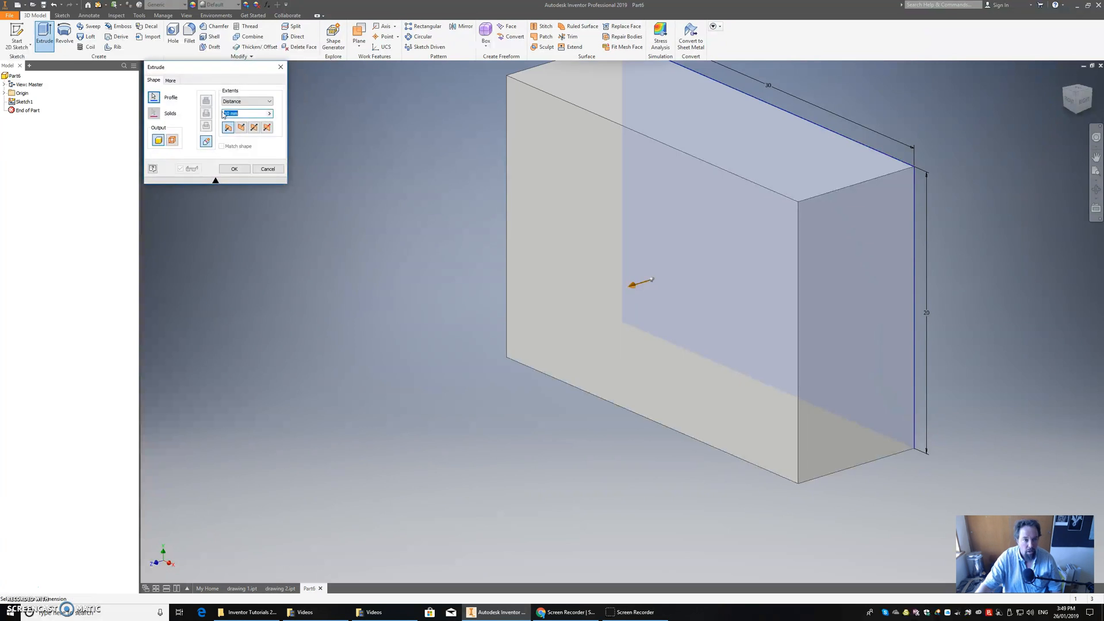
{"action": "type", "text": "50"}
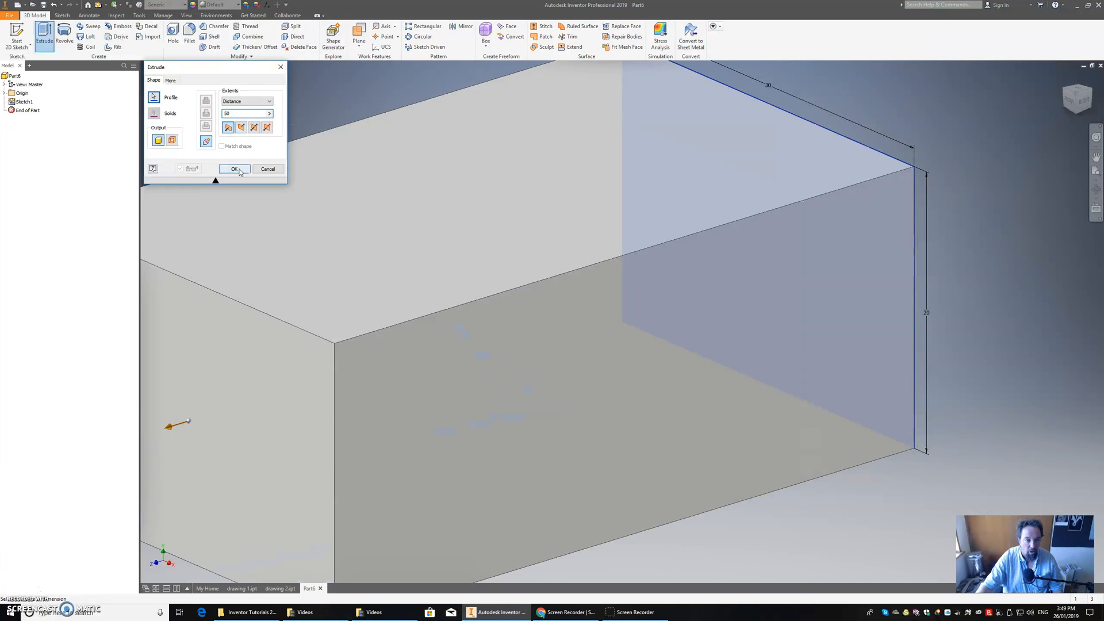
{"action": "left_click", "coordinate": [239, 170]}
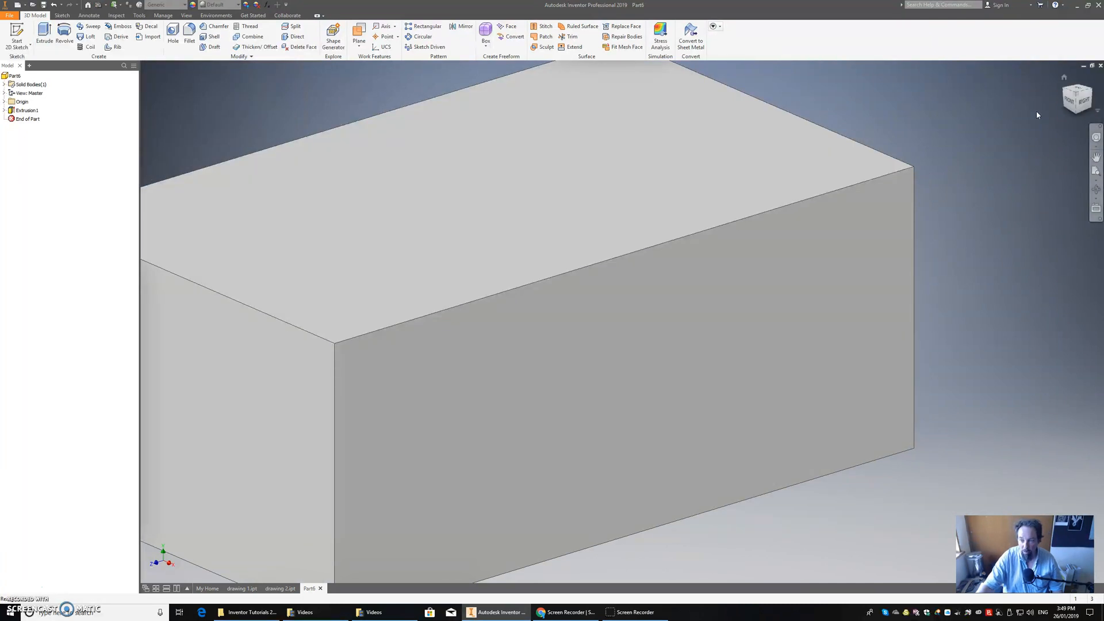
Start a sketch on the block's 30 by 20 mm back face and project the face's outline into it.
{"action": "left_click", "coordinate": [1076, 95]}
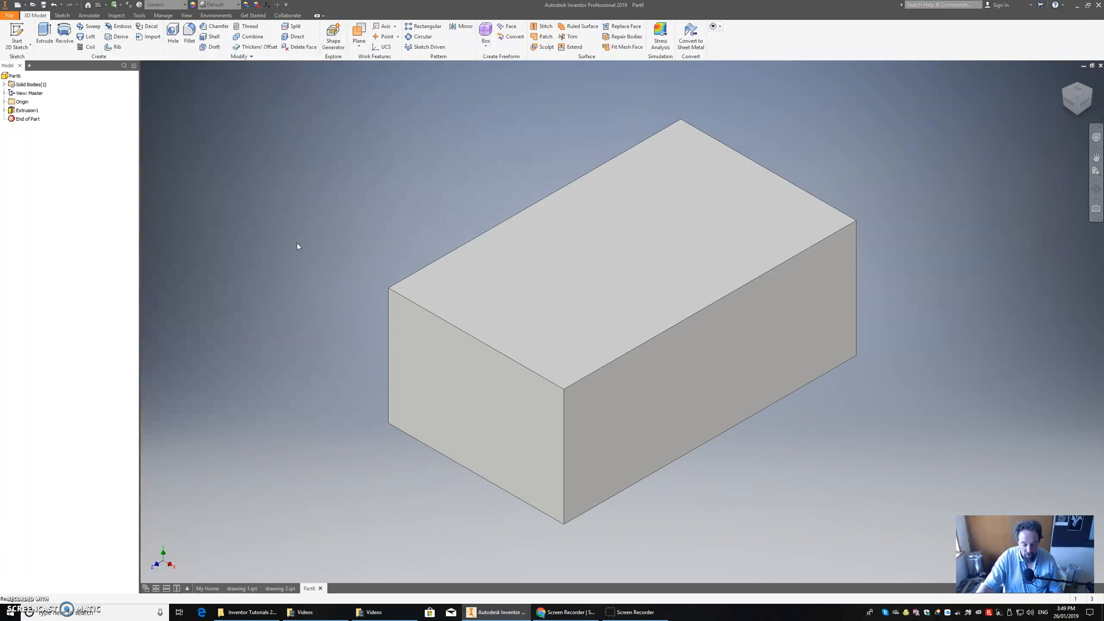
{"action": "left_click", "coordinate": [17, 33]}
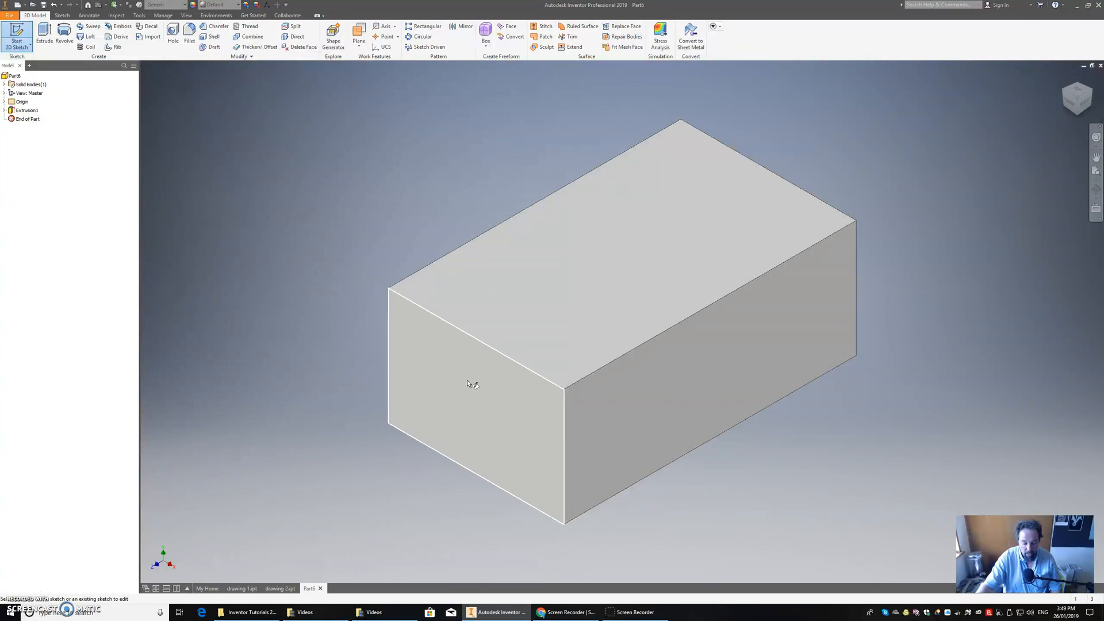
{"action": "mouse_move", "coordinate": [482, 395]}
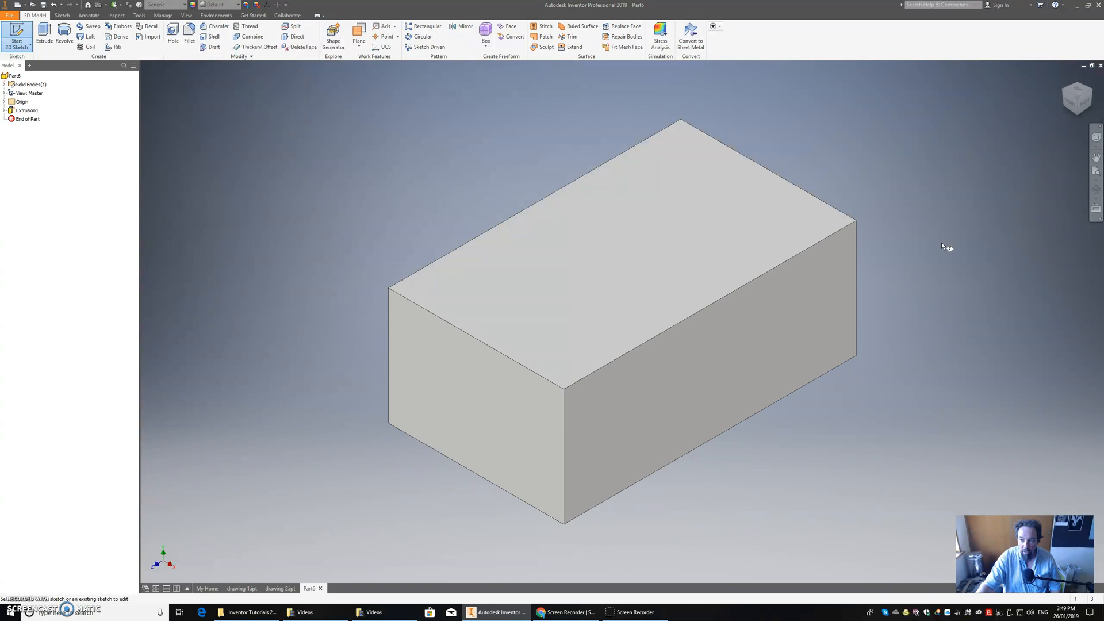
{"action": "left_click", "coordinate": [1090, 91]}
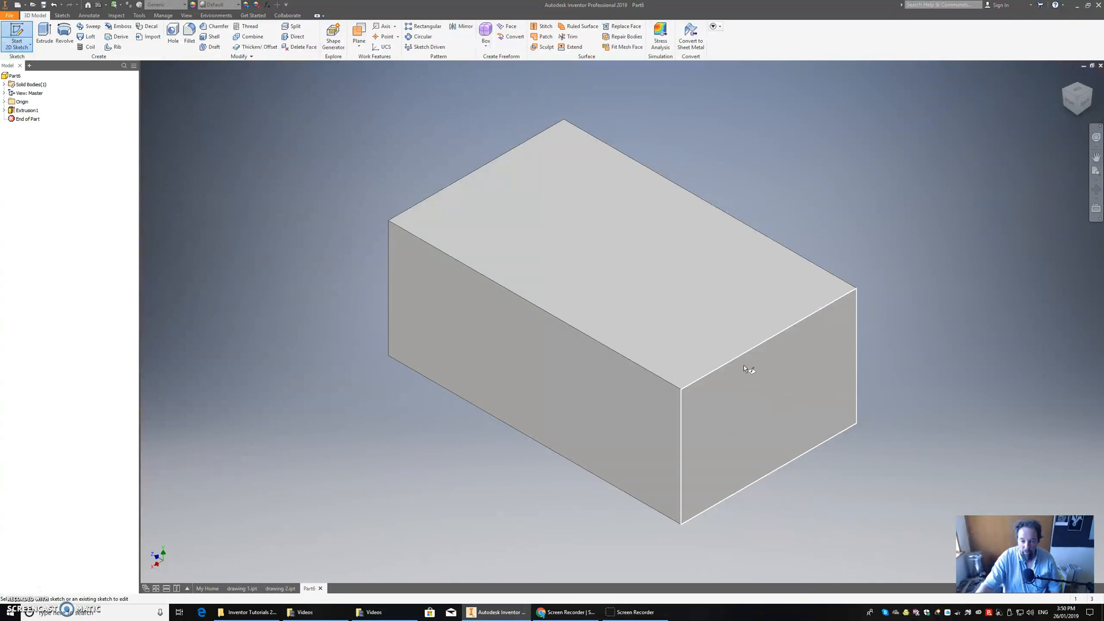
{"action": "left_click", "coordinate": [740, 419]}
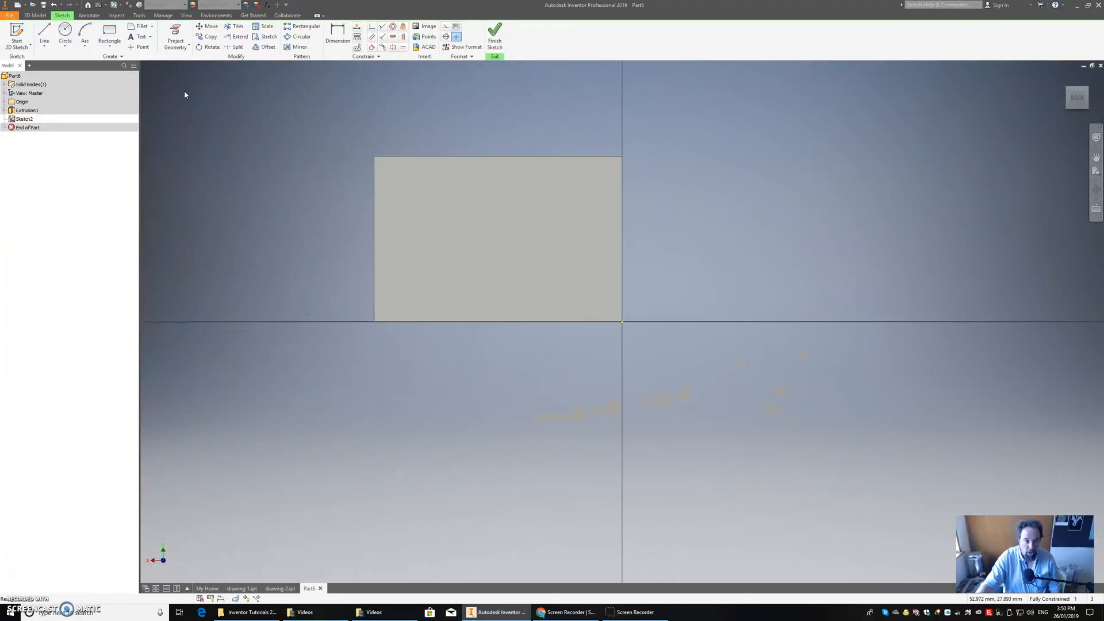
{"action": "left_click", "coordinate": [180, 39]}
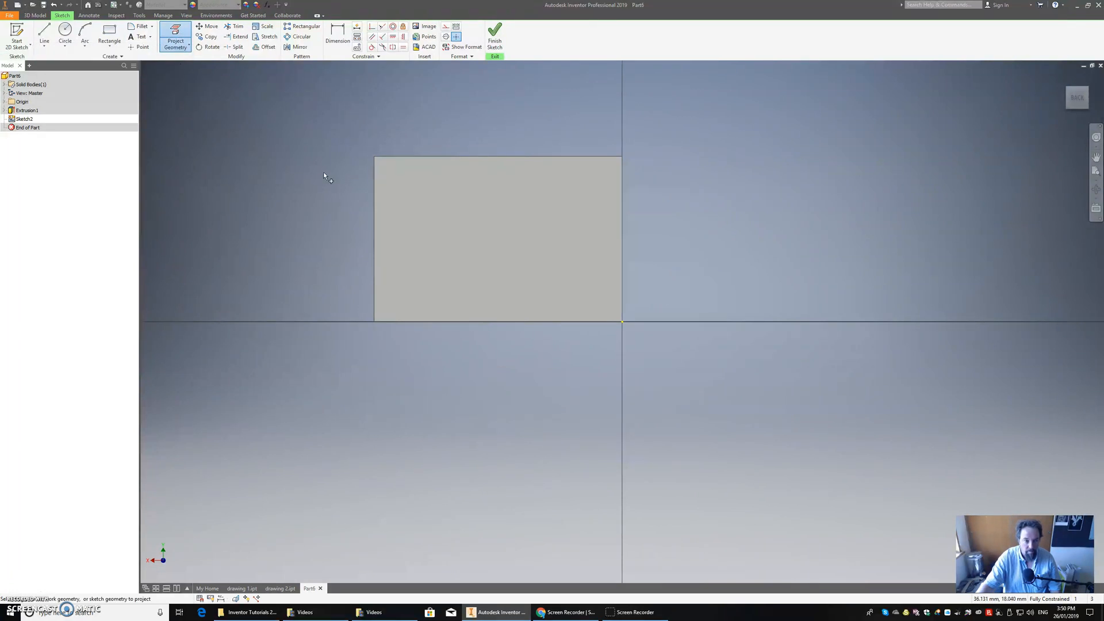
{"action": "left_click", "coordinate": [468, 219]}
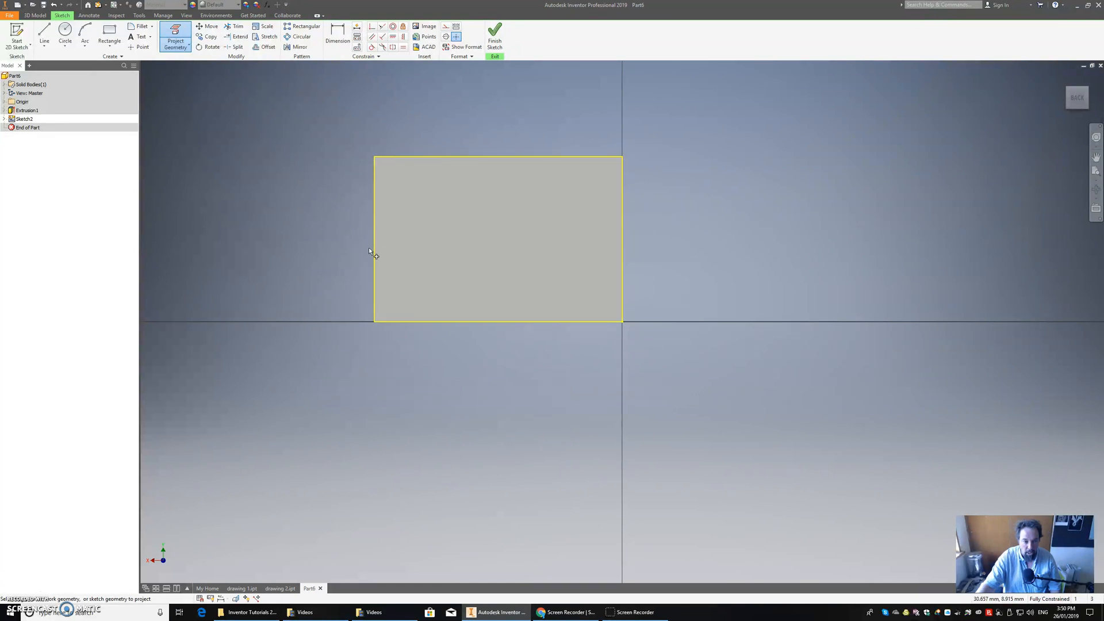
Sketch a 10 by 10 mm square inward from the back face's upper-left corner and finish the sketch.
{"action": "left_click", "coordinate": [109, 35]}
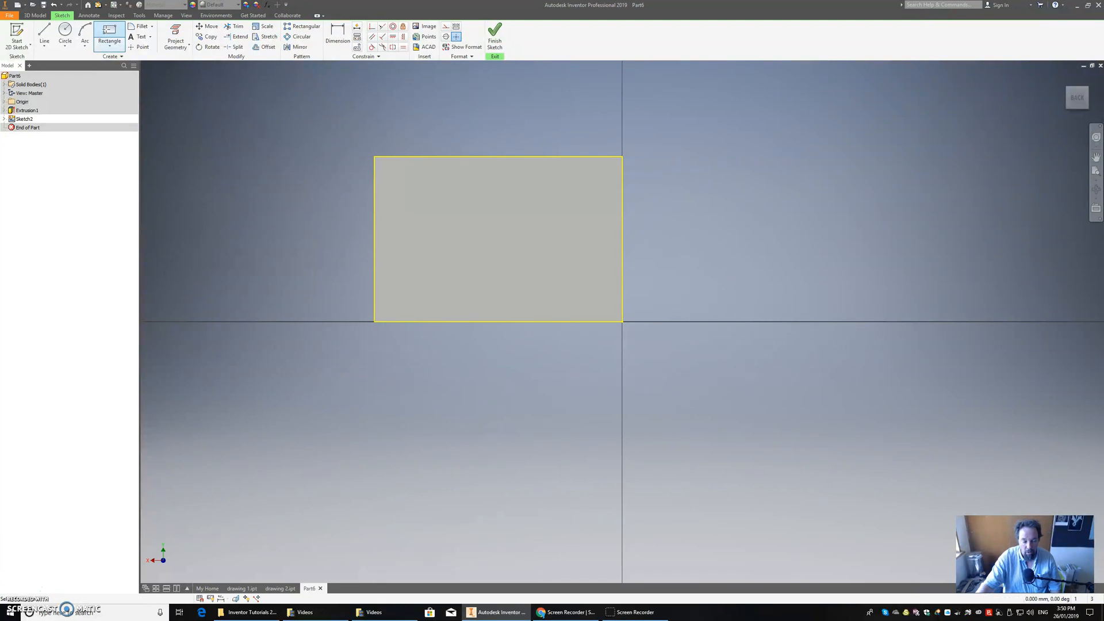
{"action": "left_click", "coordinate": [374, 156]}
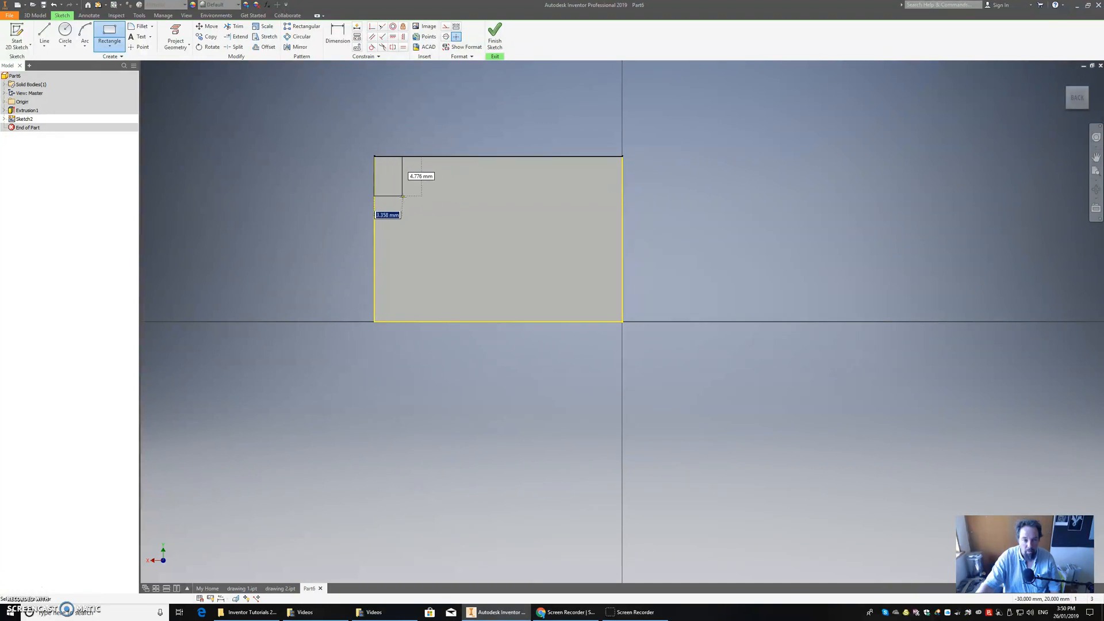
{"action": "type", "text": "10"}
{"action": "key", "text": "Tab"}
{"action": "type", "text": "10"}
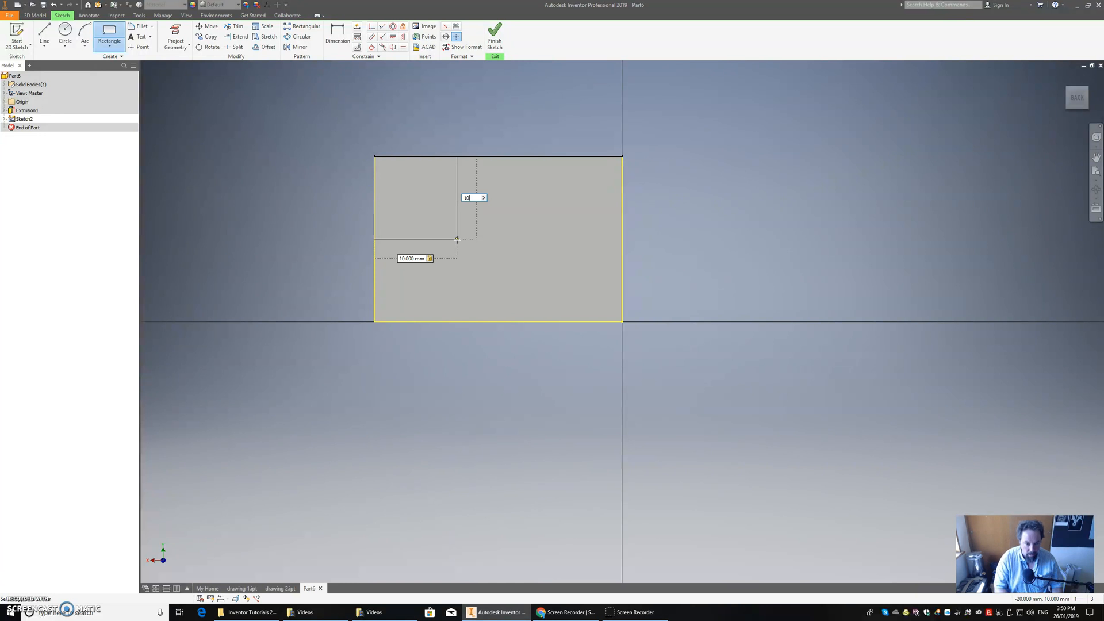
{"action": "key", "text": "Return"}
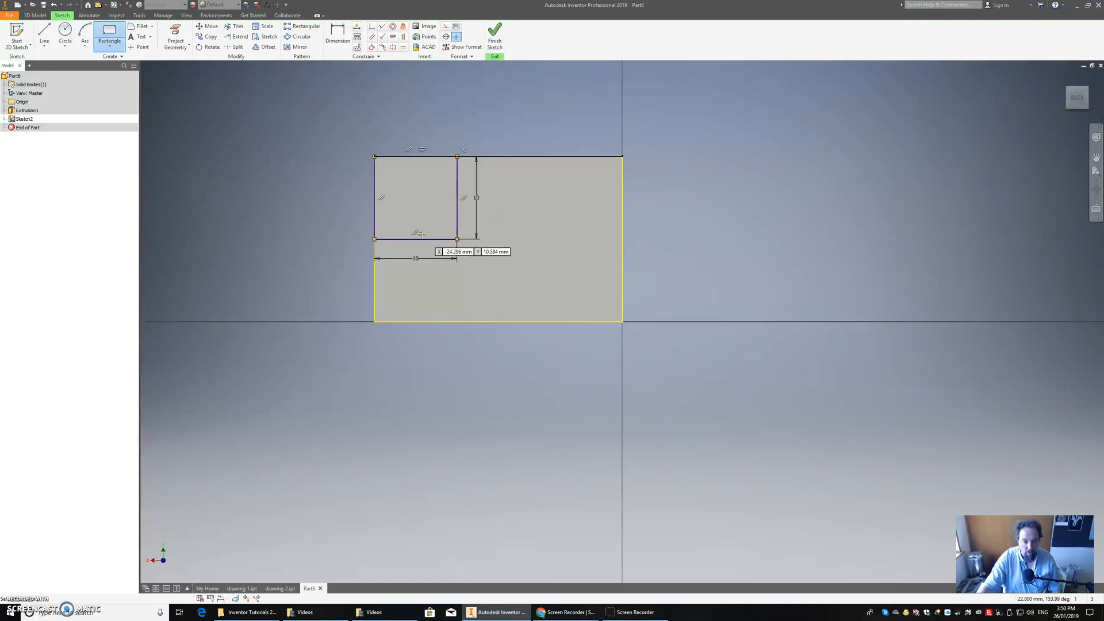
{"action": "left_click", "coordinate": [495, 38]}
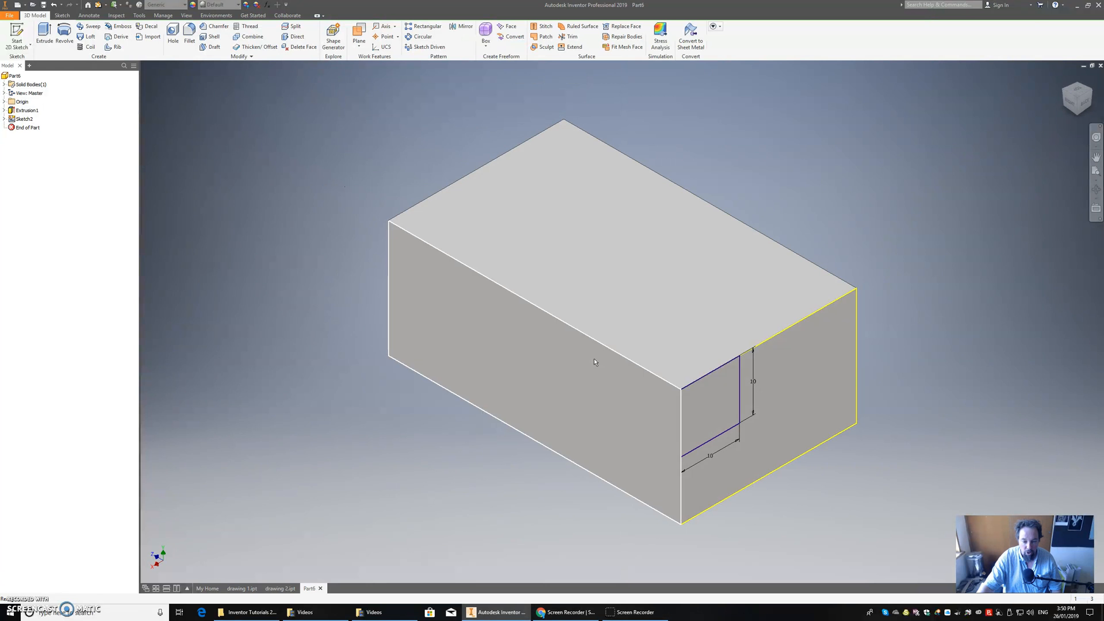
Extrude the corner square as a cut 20 mm deep into the block.
{"action": "left_click", "coordinate": [43, 34]}
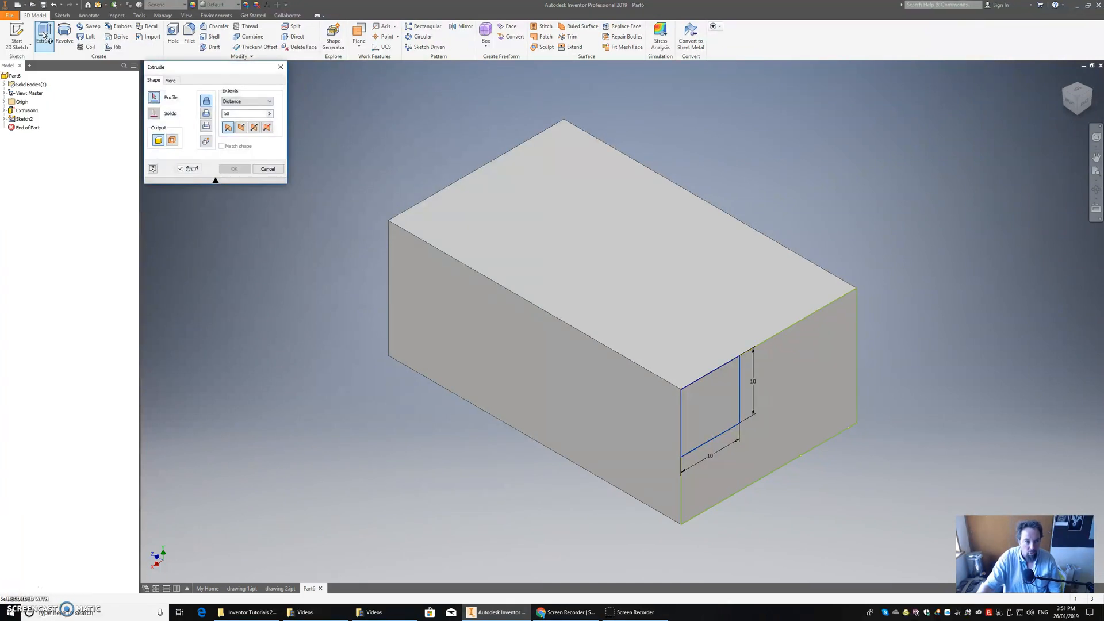
{"action": "left_click", "coordinate": [205, 114]}
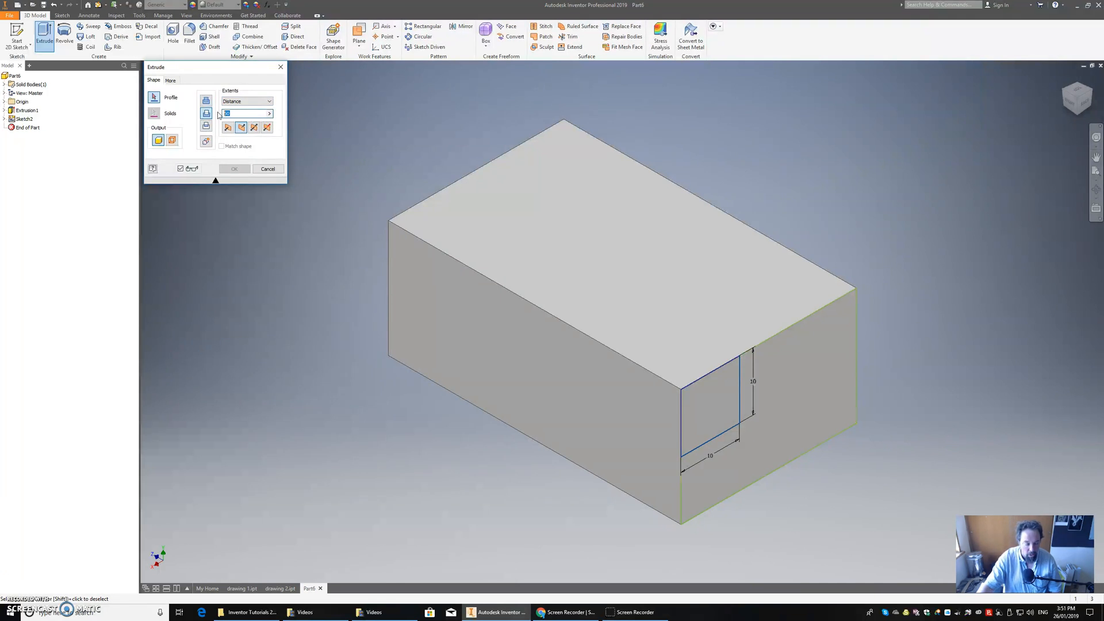
{"action": "type", "text": "20"}
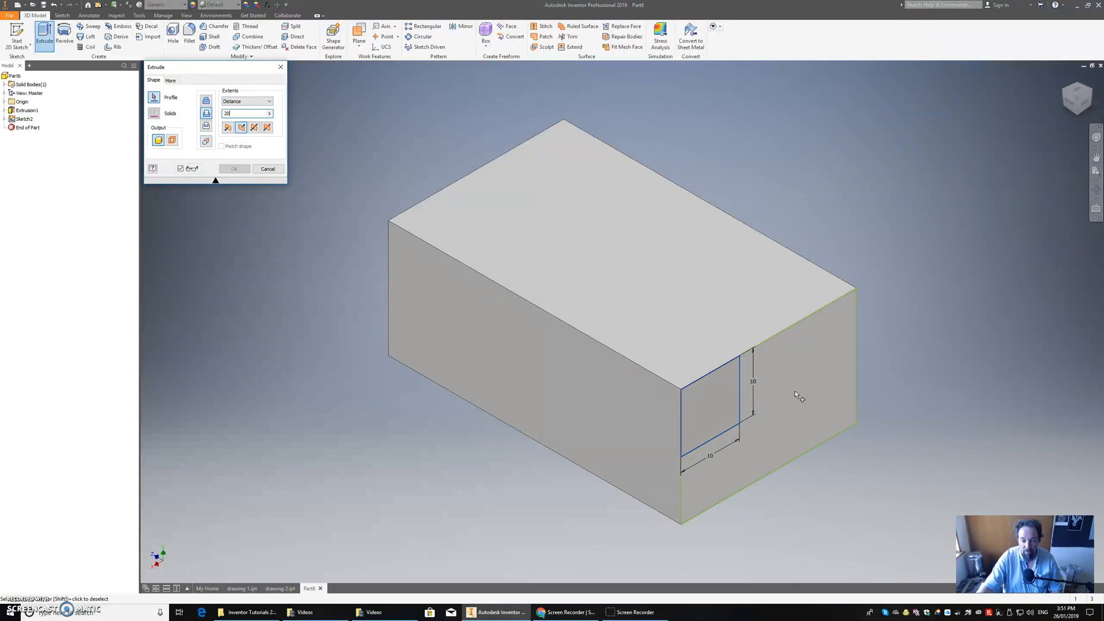
{"action": "left_click", "coordinate": [697, 407]}
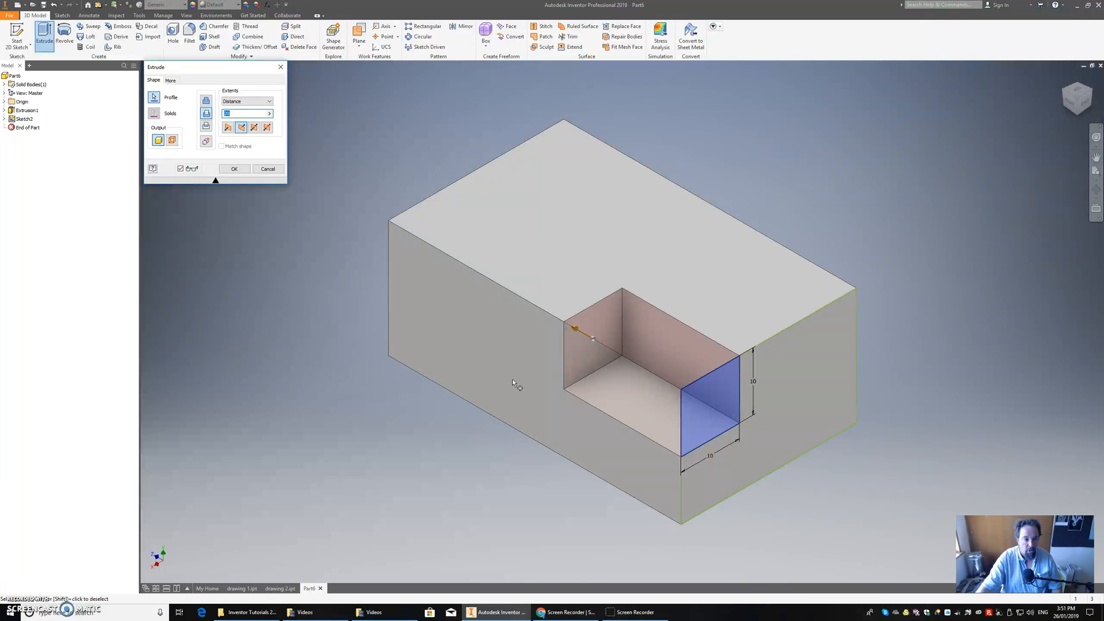
{"action": "left_click", "coordinate": [234, 168]}
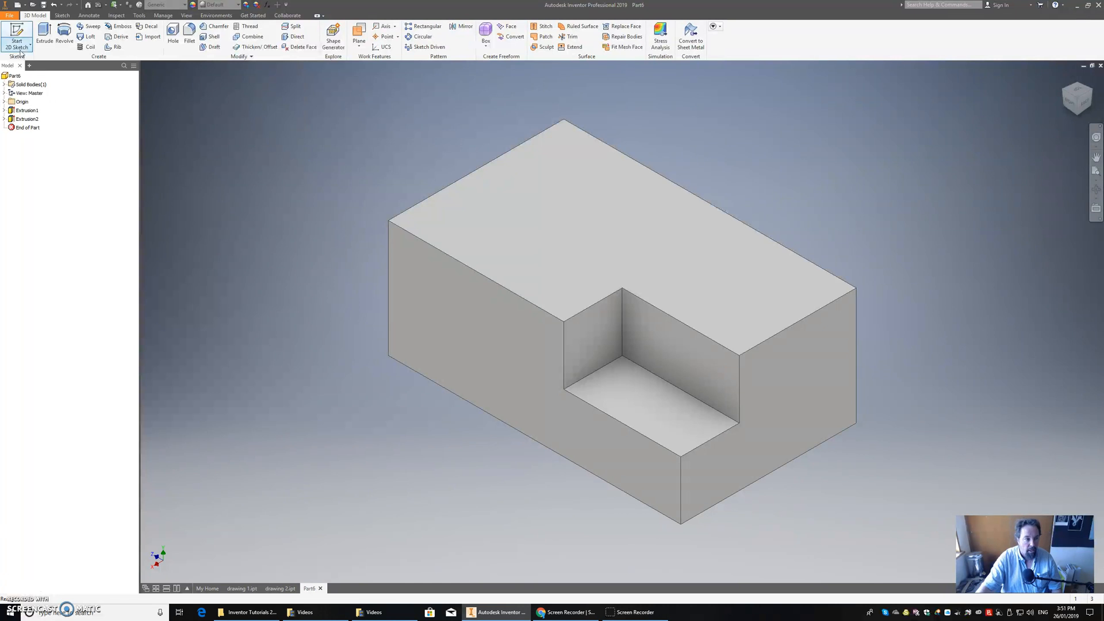
Save the part as "drawing 3" in the Inventor Tutorials 2019 folder.
{"action": "left_click", "coordinate": [10, 15]}
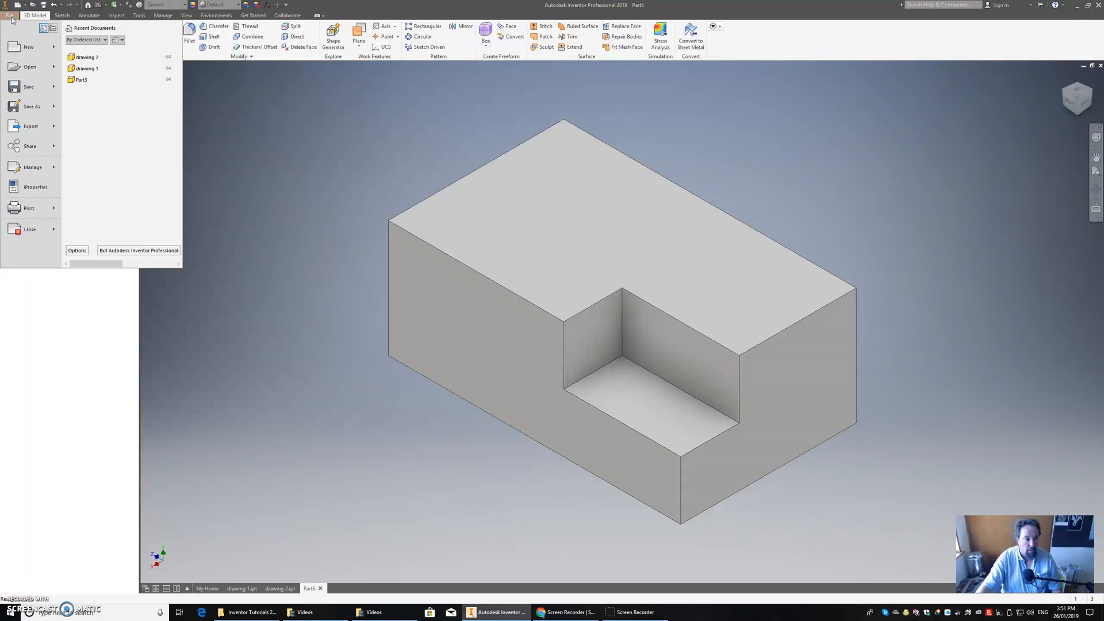
{"action": "left_click", "coordinate": [31, 107]}
{"action": "type", "text": "drawing"}
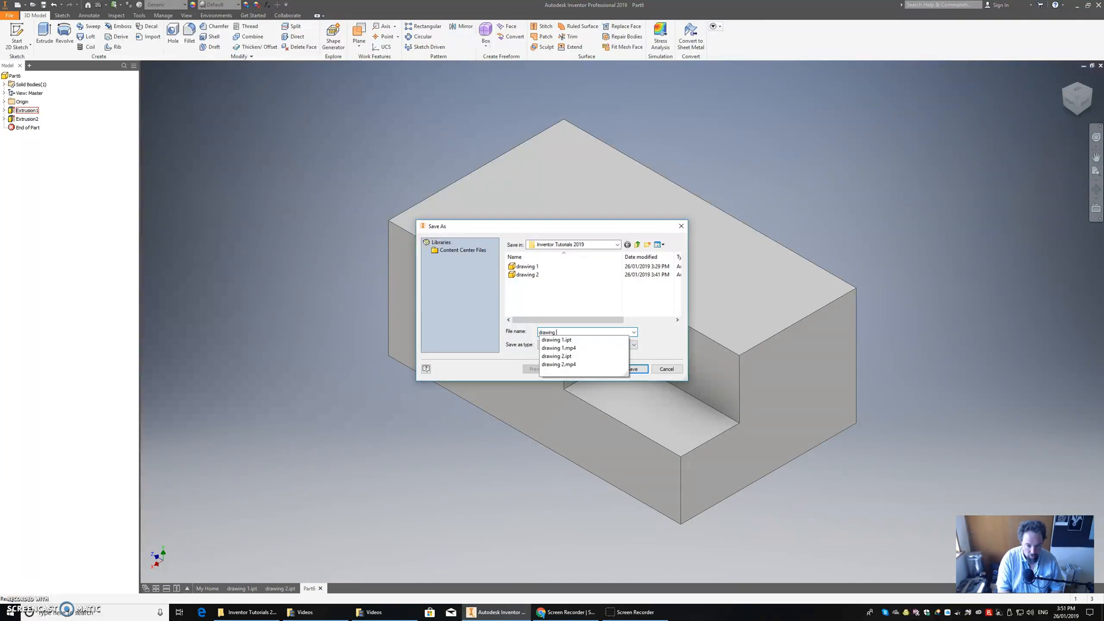
{"action": "type", "text": " 3"}
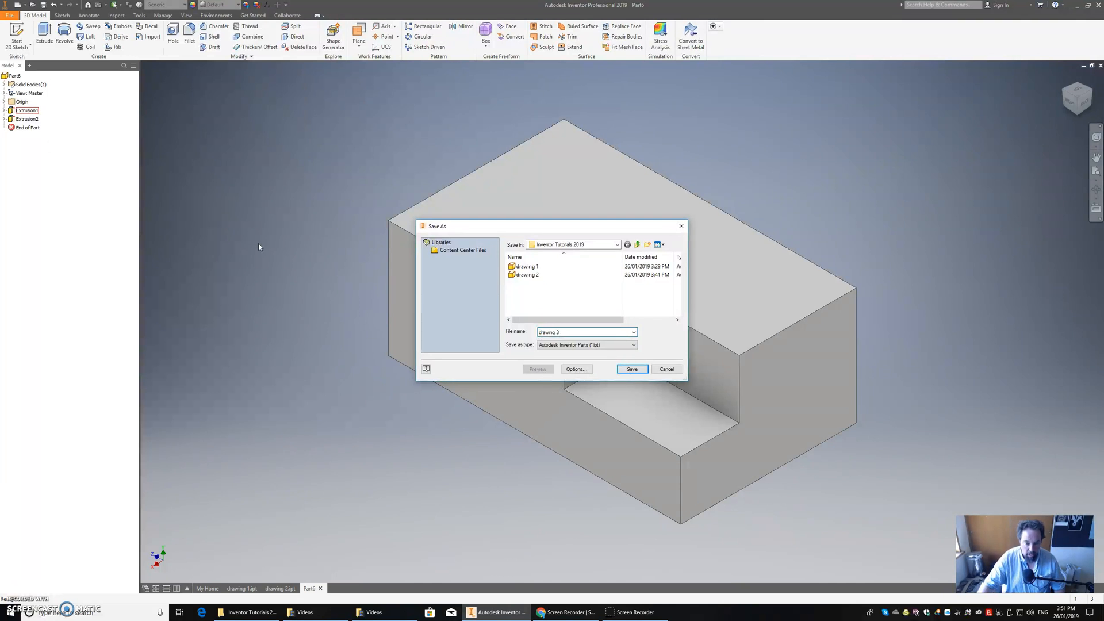
{"action": "left_click", "coordinate": [631, 369]}
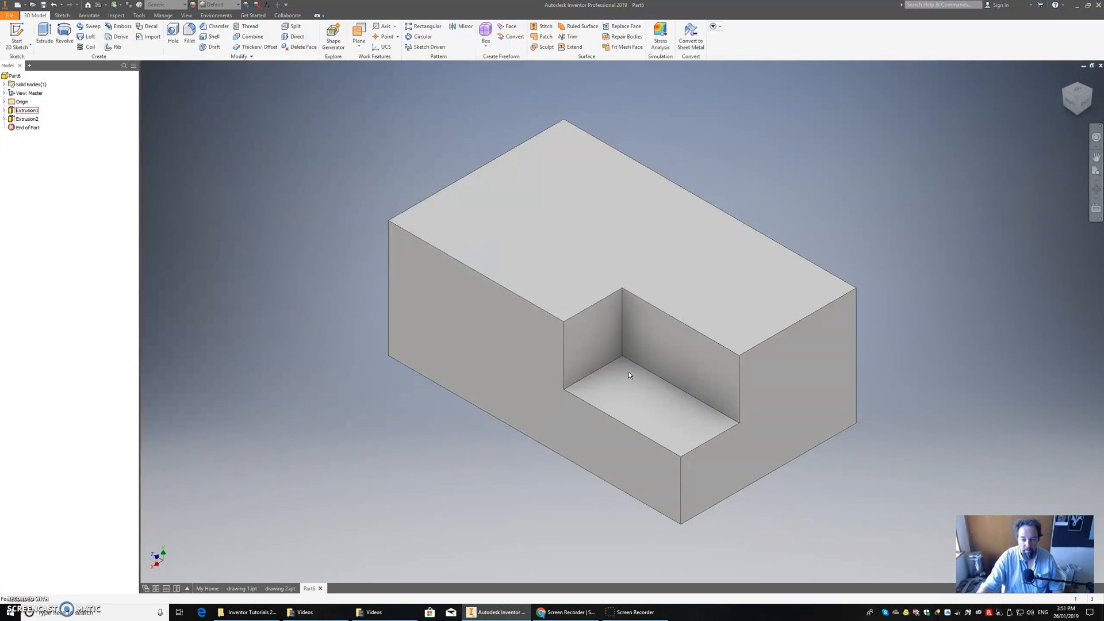